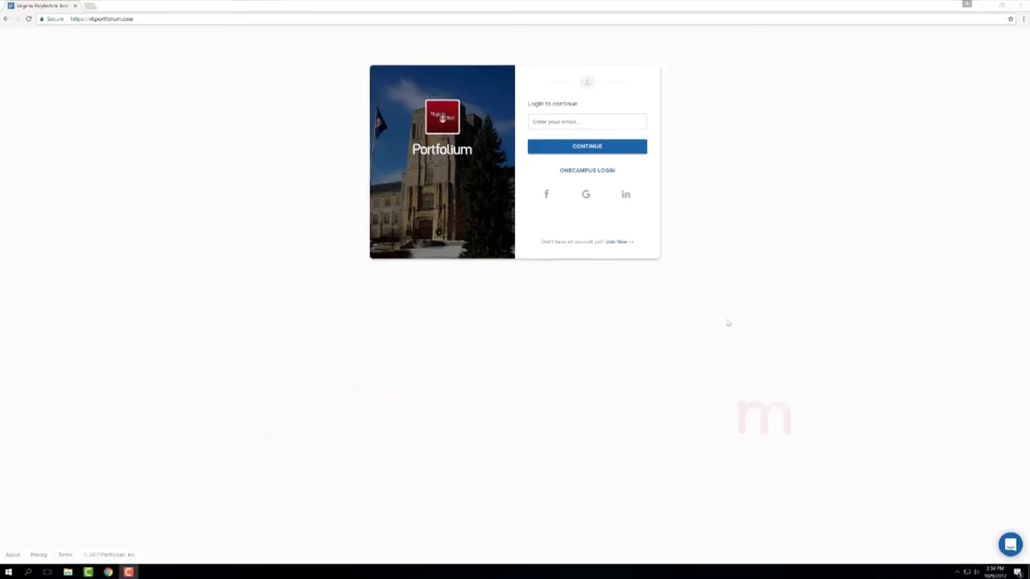
Sign in at Virginia Tech Login with the PID username and password, then request a Duo push
click(589, 169)
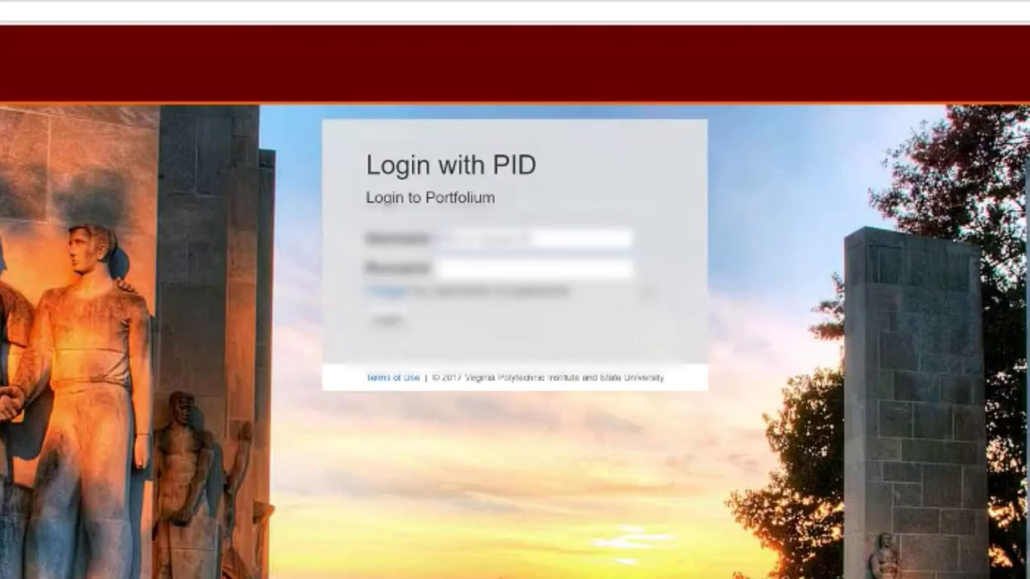
text(username)
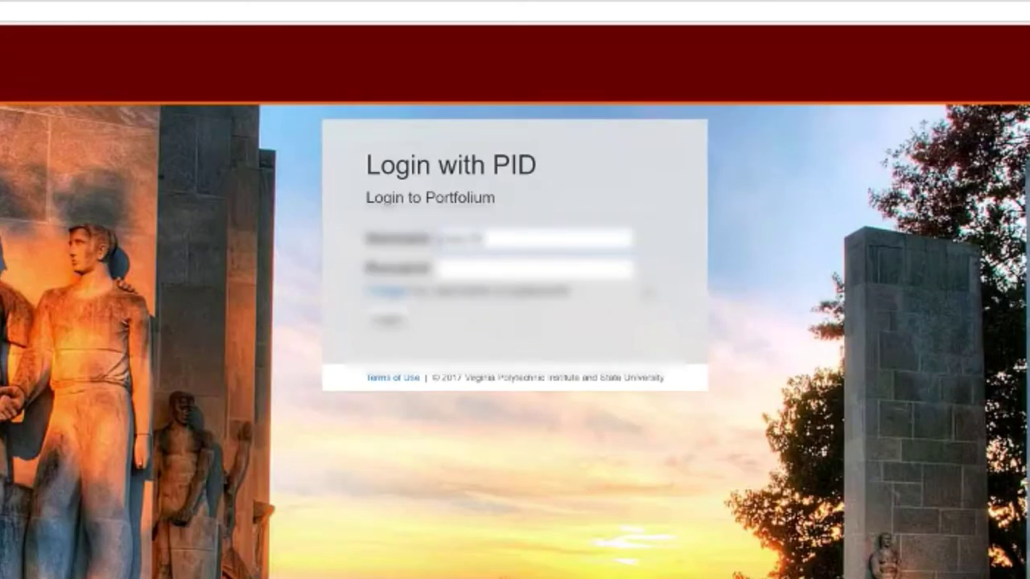
click(599, 275)
text(password)
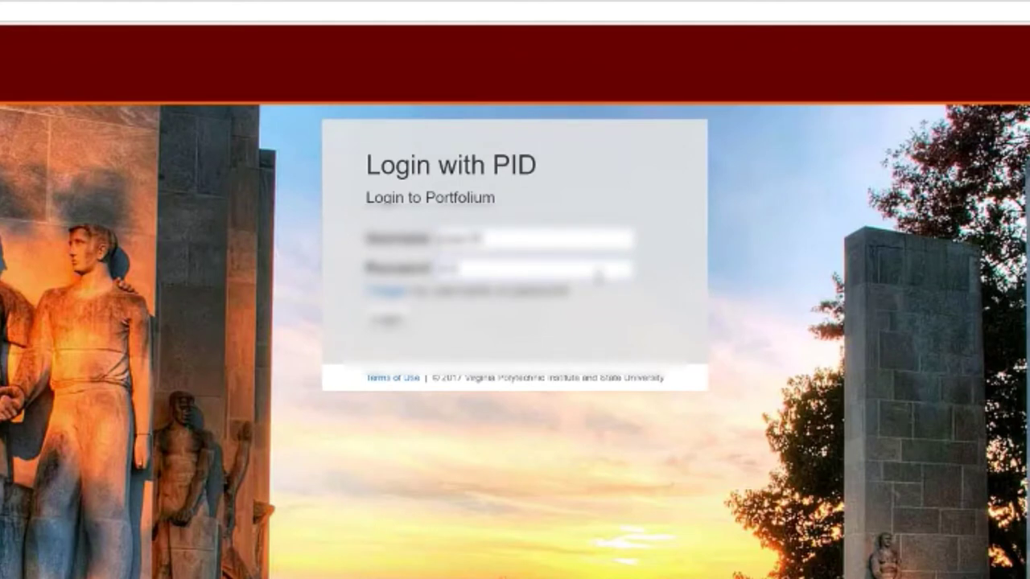
key(Return)
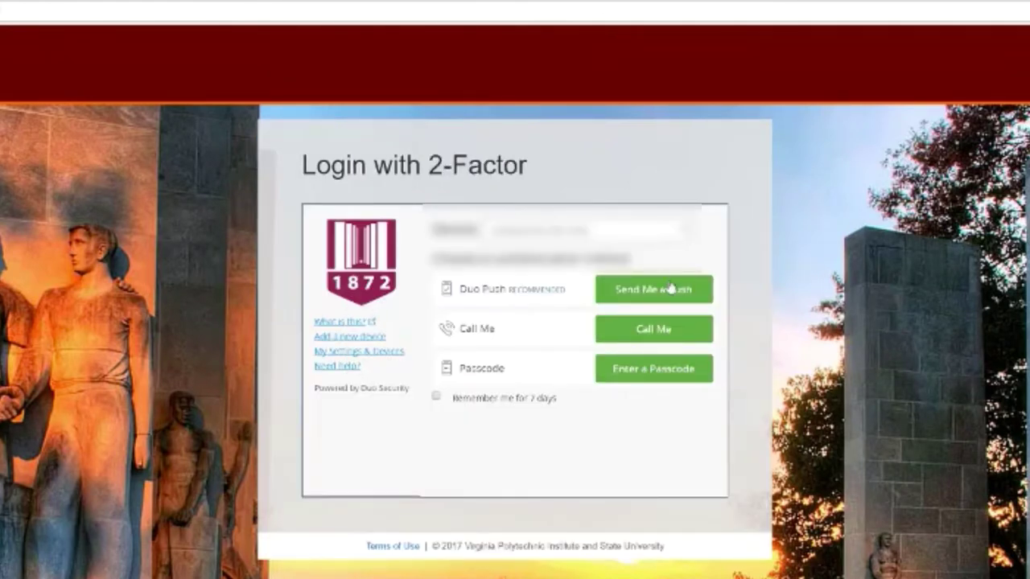
click(671, 290)
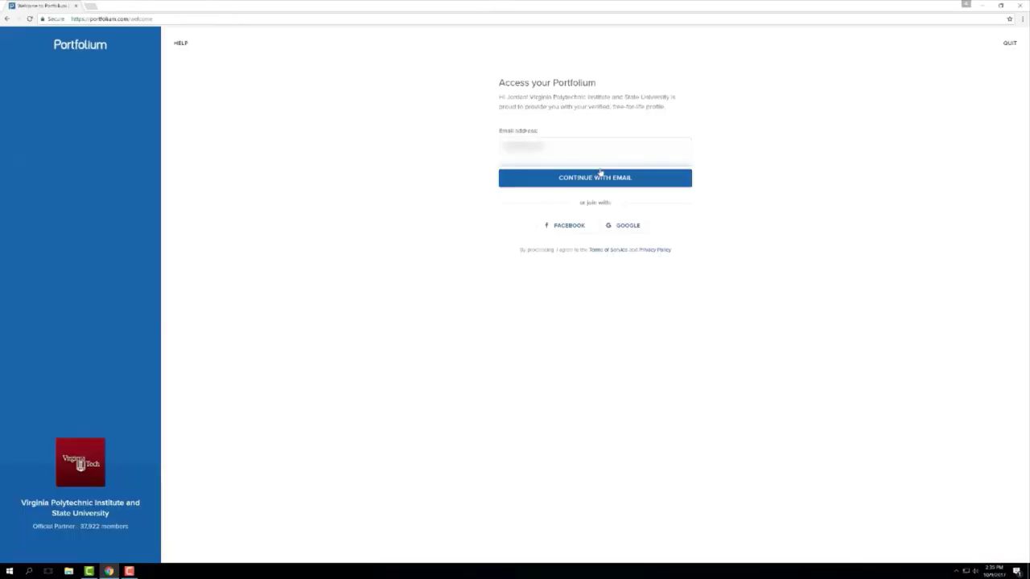
Continue with email, start the profile setup and add several popular skills including Written Communication
click(601, 177)
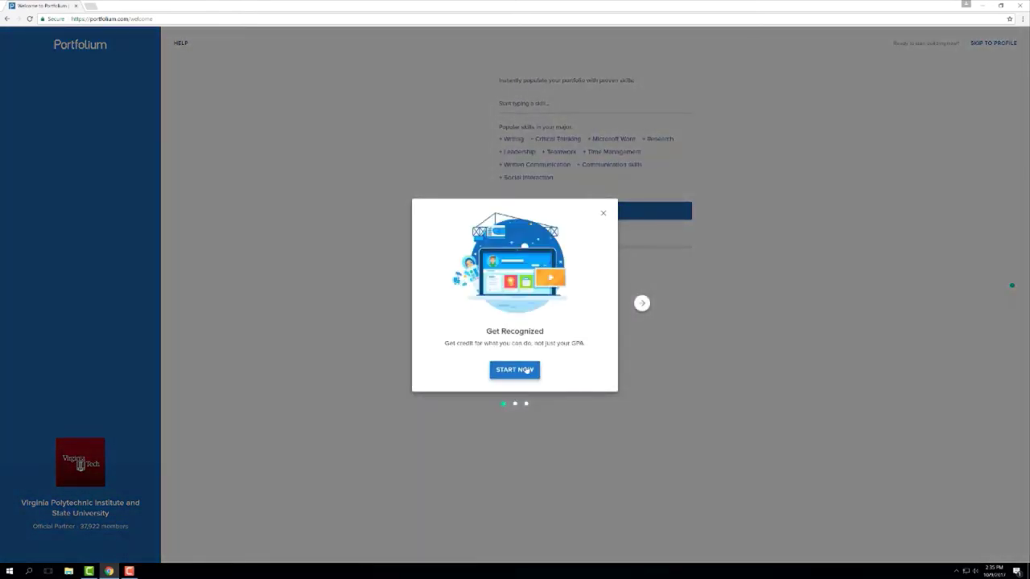
click(521, 371)
click(549, 138)
click(514, 153)
click(532, 165)
click(545, 183)
click(545, 184)
click(545, 184)
click(531, 193)
Add three suggested classmates as friends and continue on to the profile page
click(563, 232)
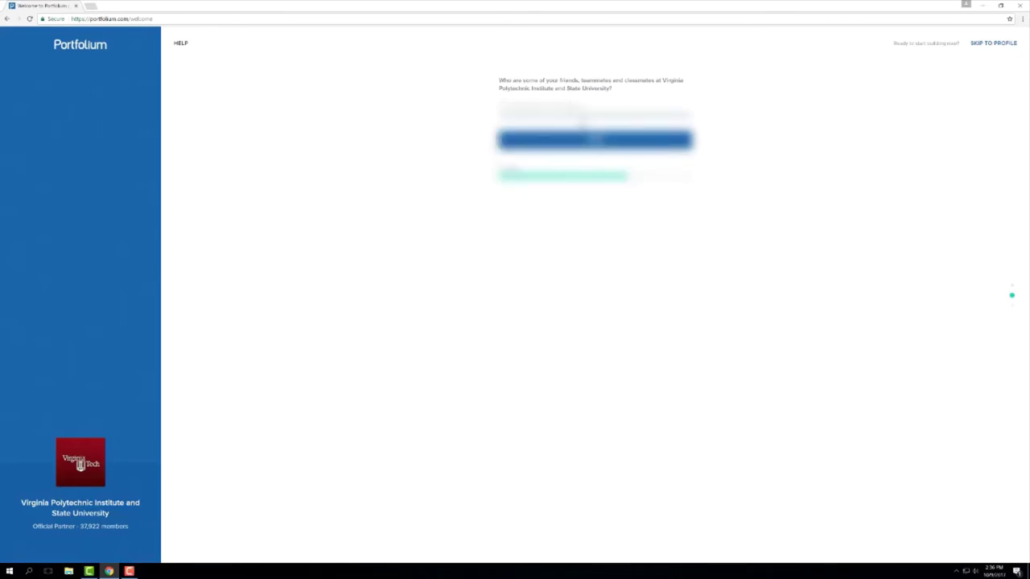
key(Return)
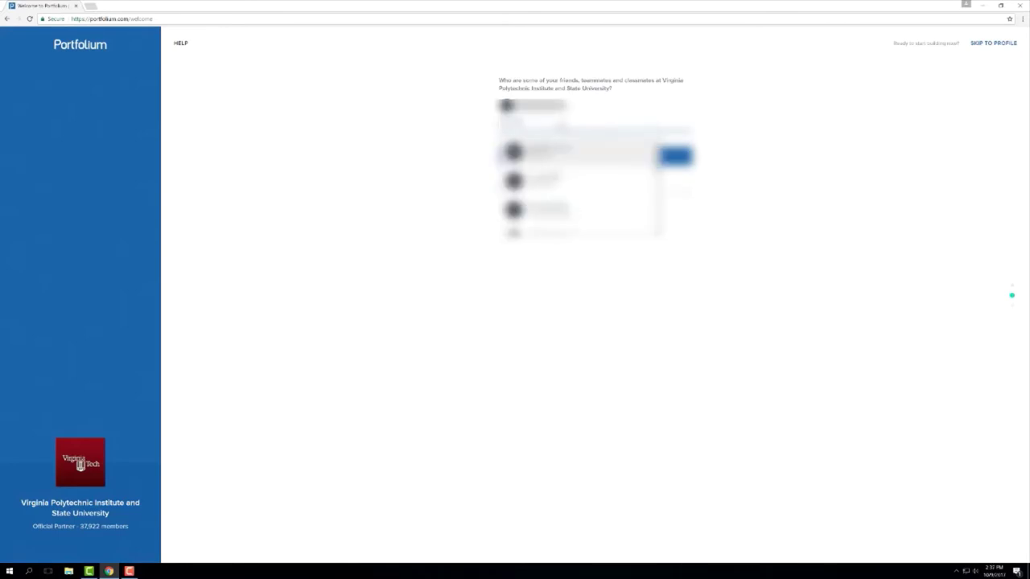
key(Return)
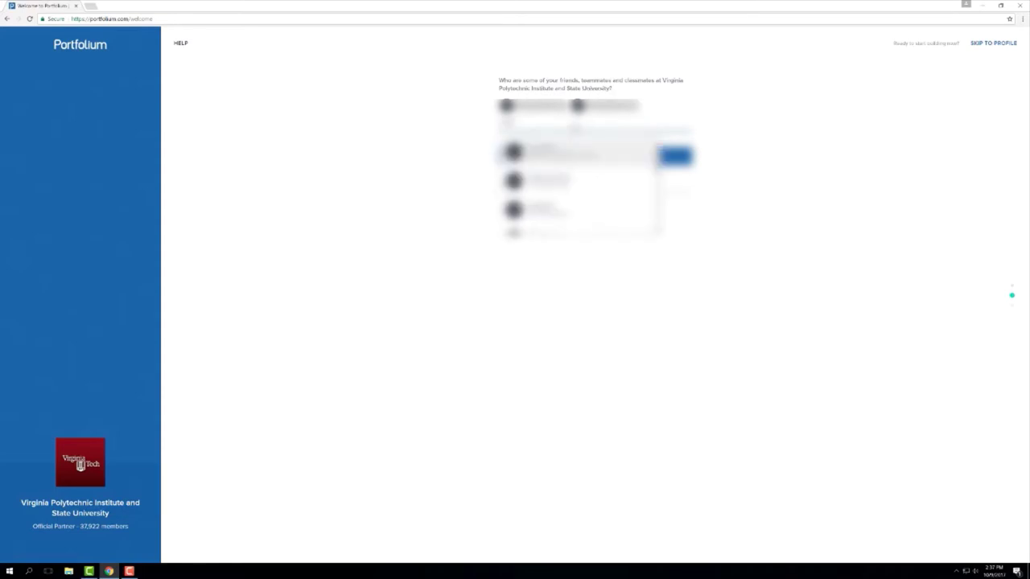
key(Return)
key(Return)
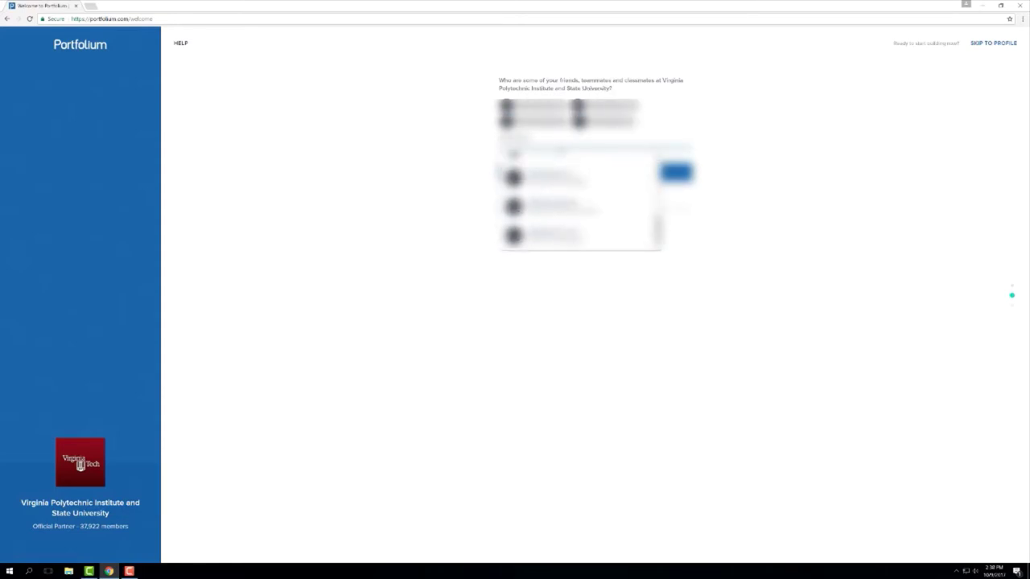
key(Tab)
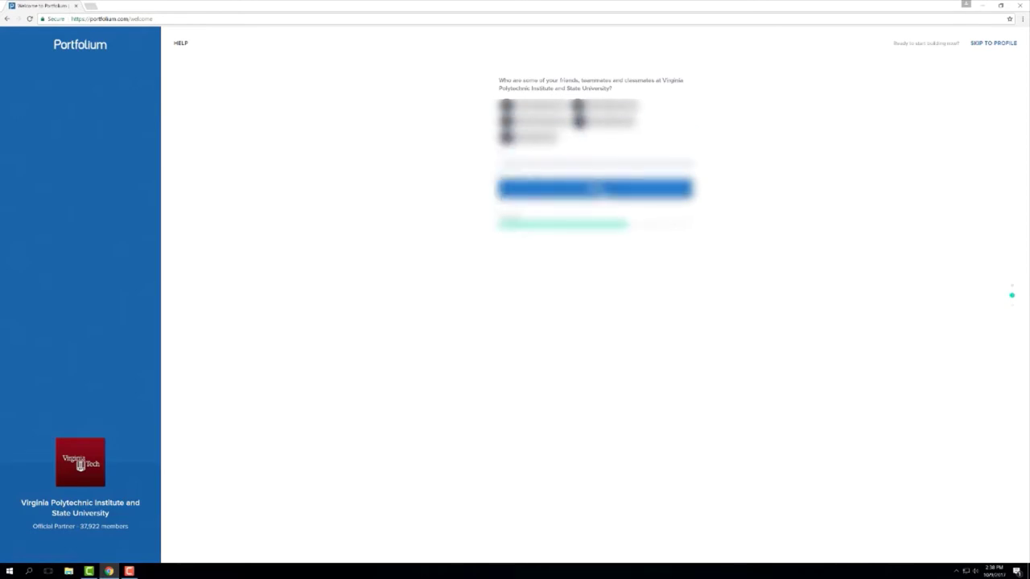
click(597, 191)
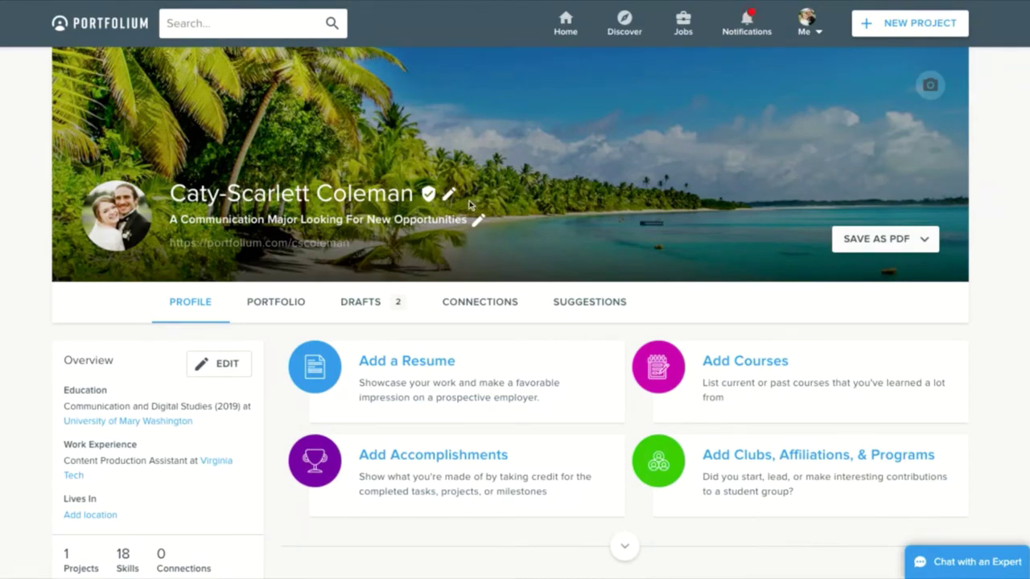
Save the profile intro with the tagline 'A Communication Major Looking For New Opportunities'
click(451, 195)
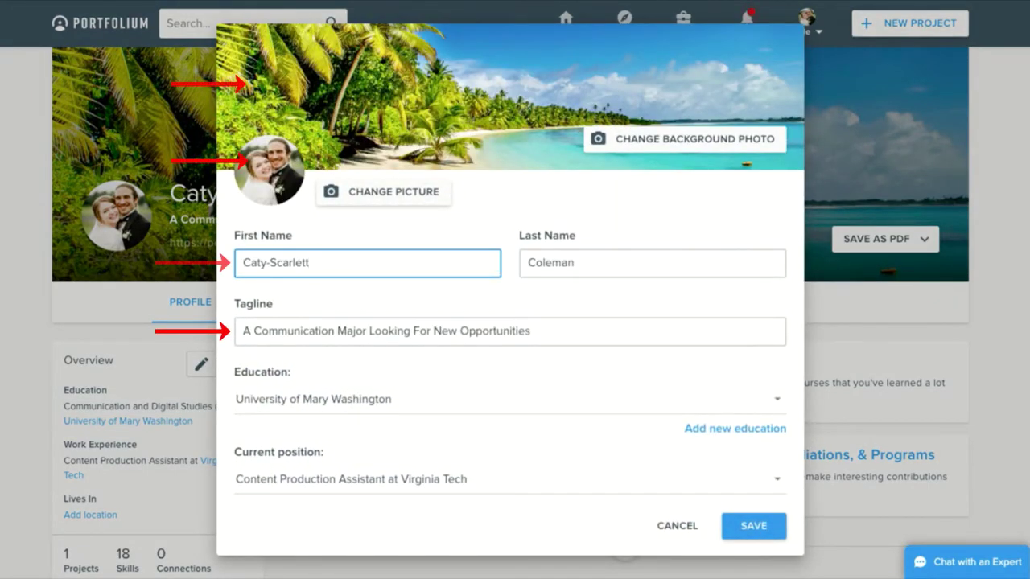
click(769, 528)
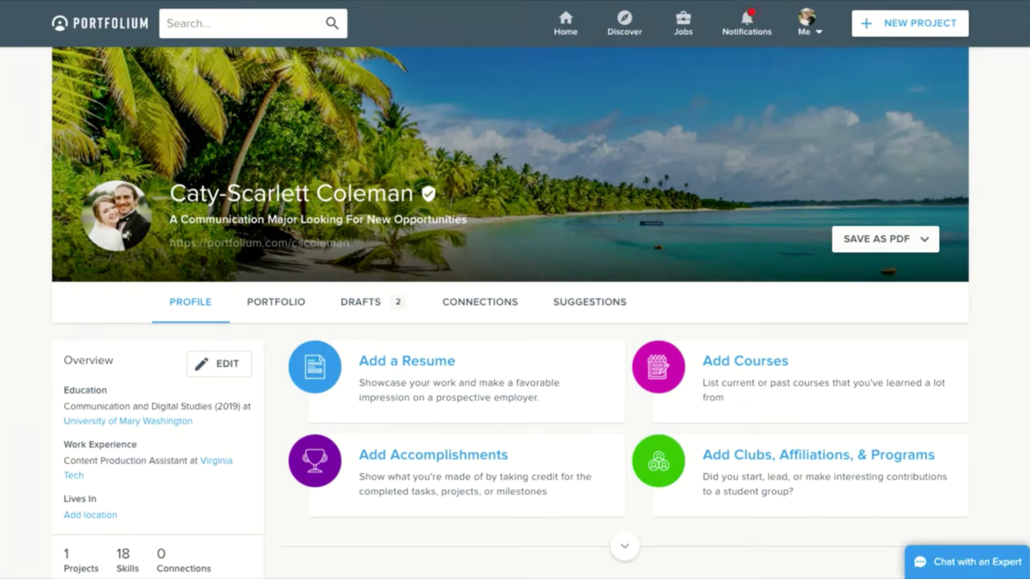
Scroll through the profile sections and move Work Experience above Education, then back below it
scroll(794, 361, down, 5)
scroll(810, 294, down, 2)
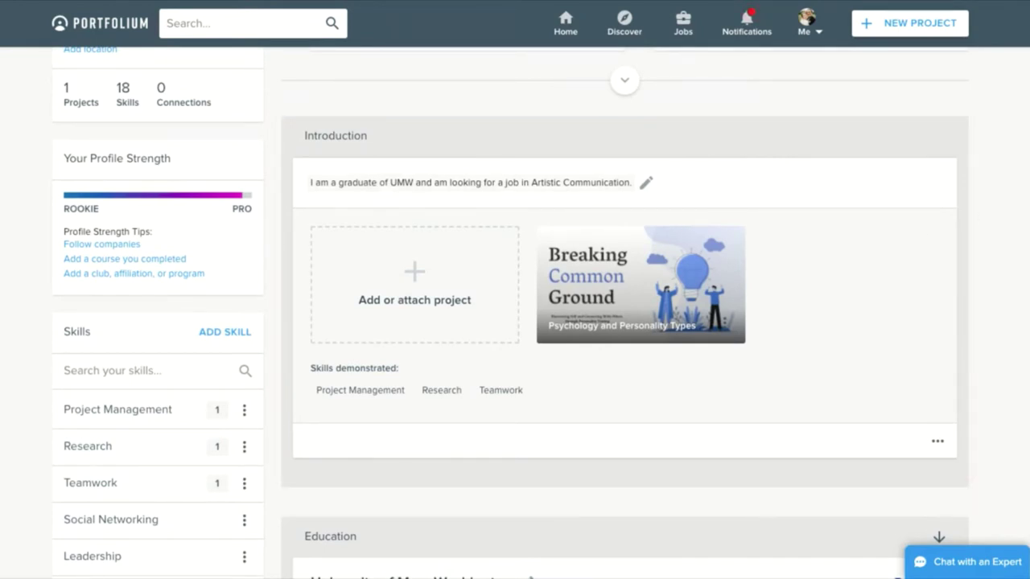
scroll(1006, 284, down, 3)
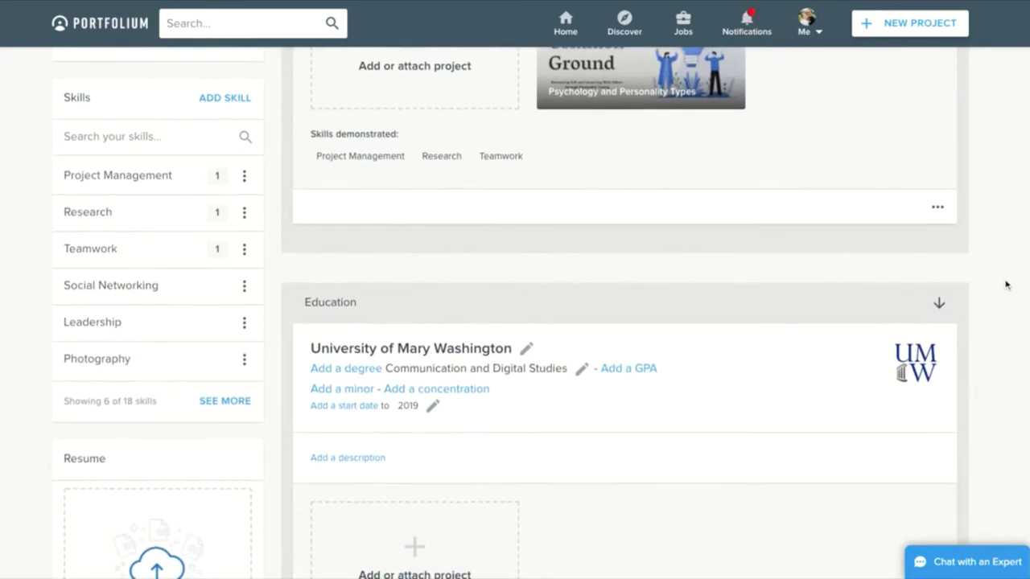
scroll(1006, 284, down, 4)
scroll(624, 317, down, 5)
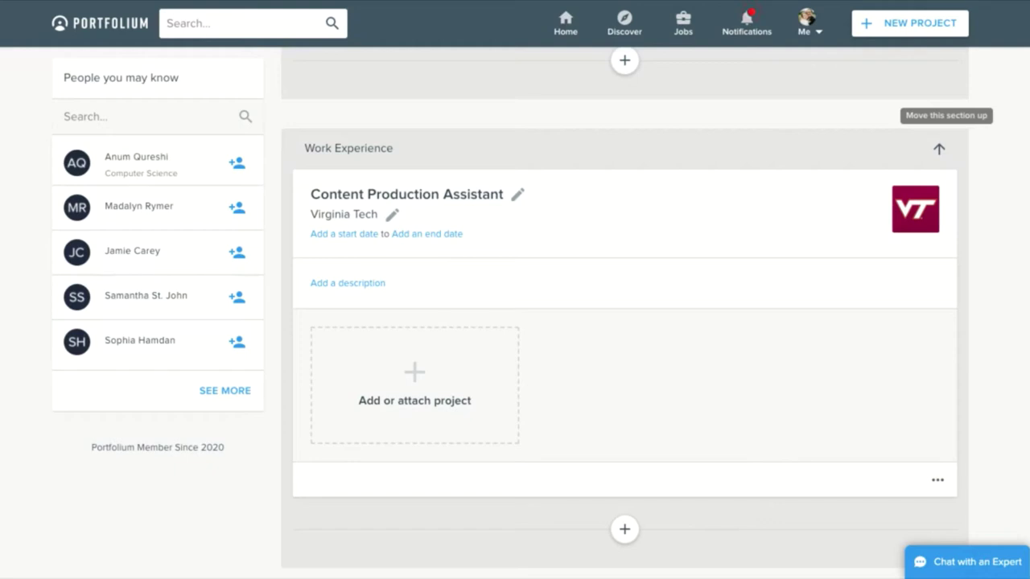
click(939, 148)
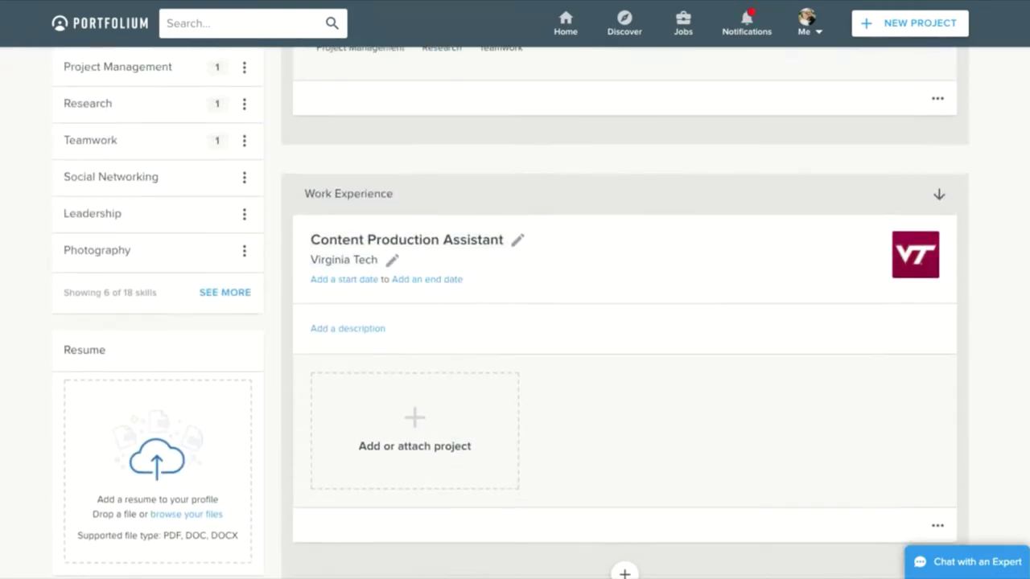
click(939, 195)
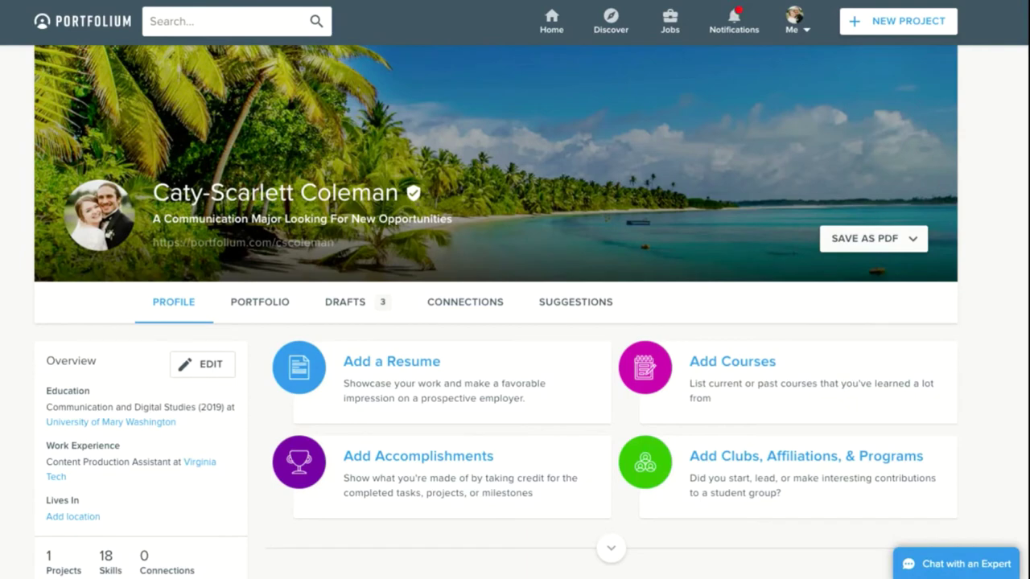
Create a new project draft titled 'Social Justice Workshop'
click(934, 24)
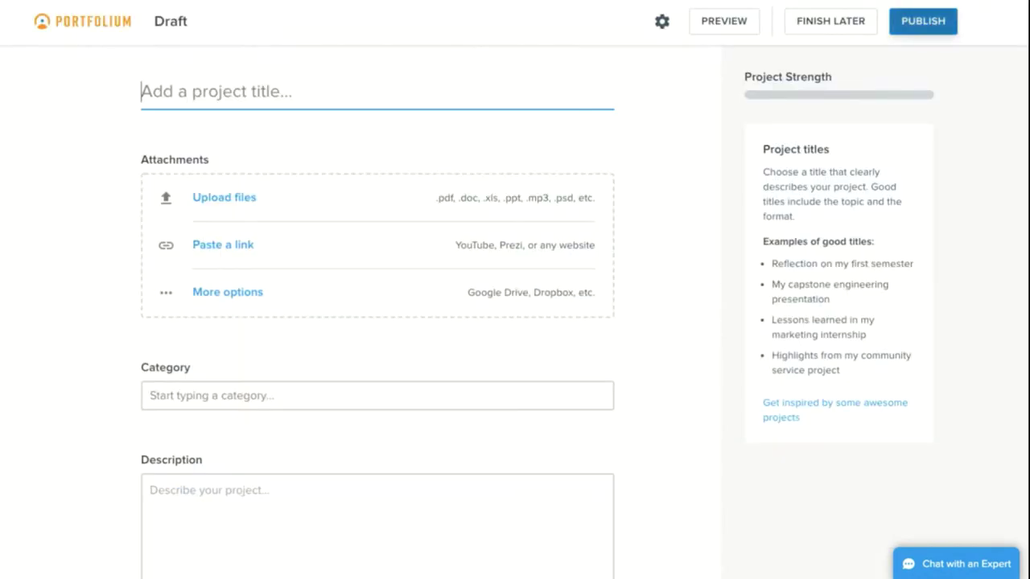
text(S)
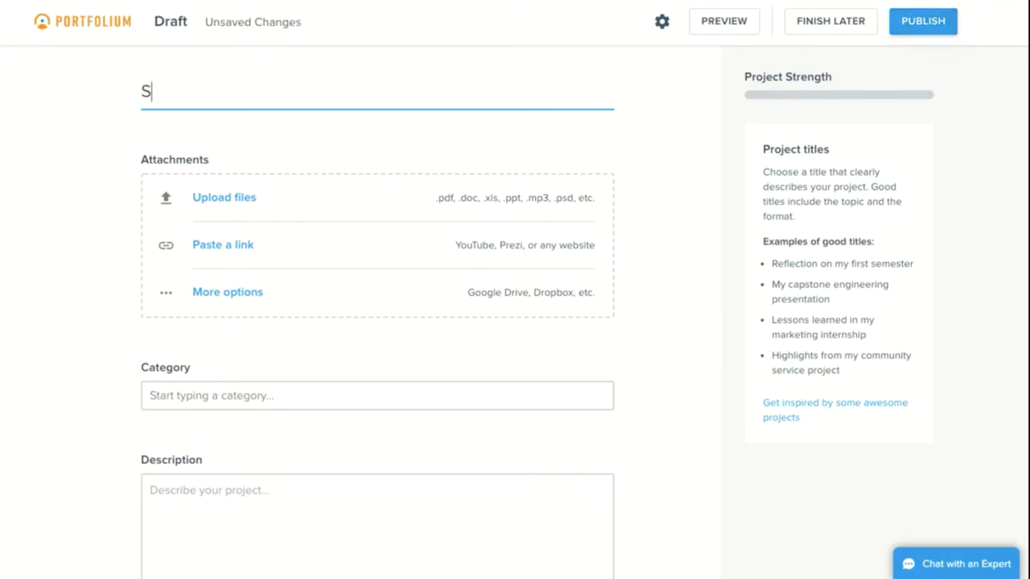
text(ocial Justice )
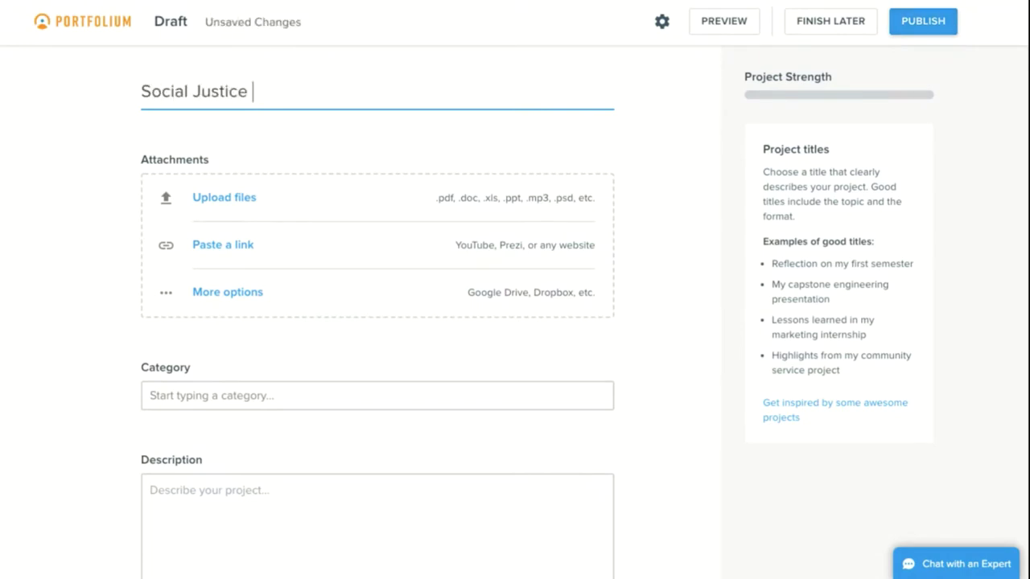
text(Workshop)
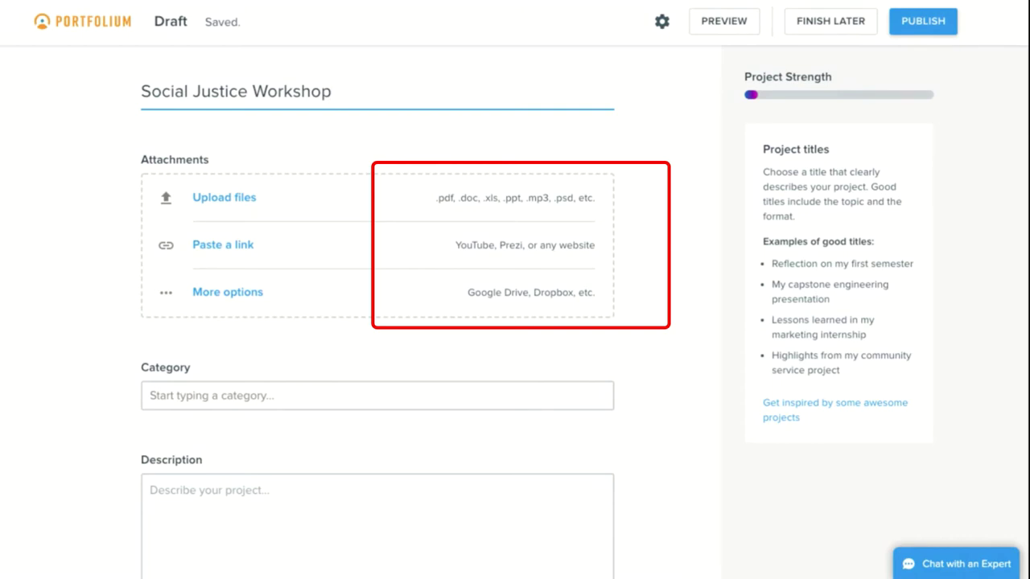
scroll(515, 322, down, 1)
scroll(515, 322, down, 3)
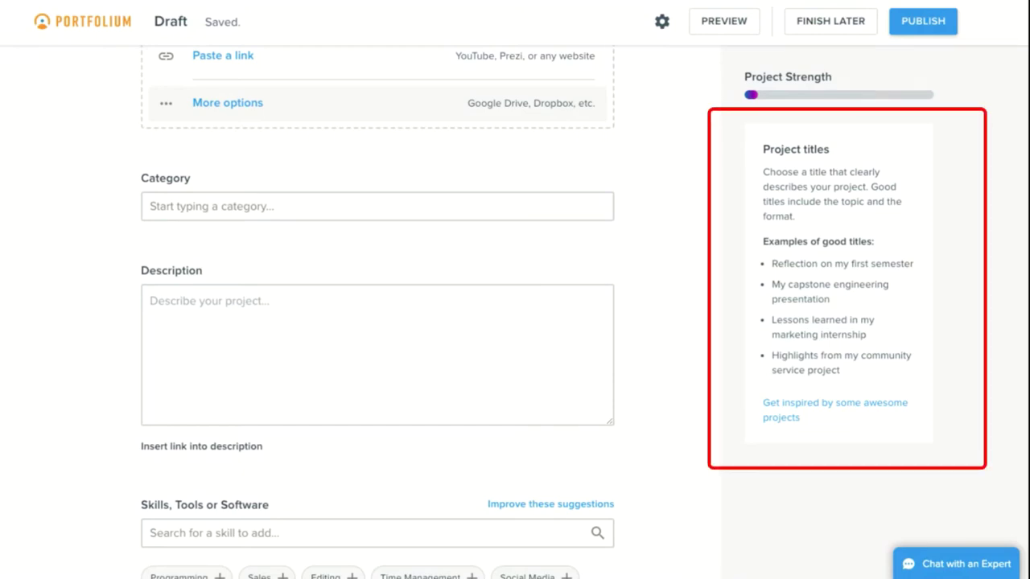
click(285, 301)
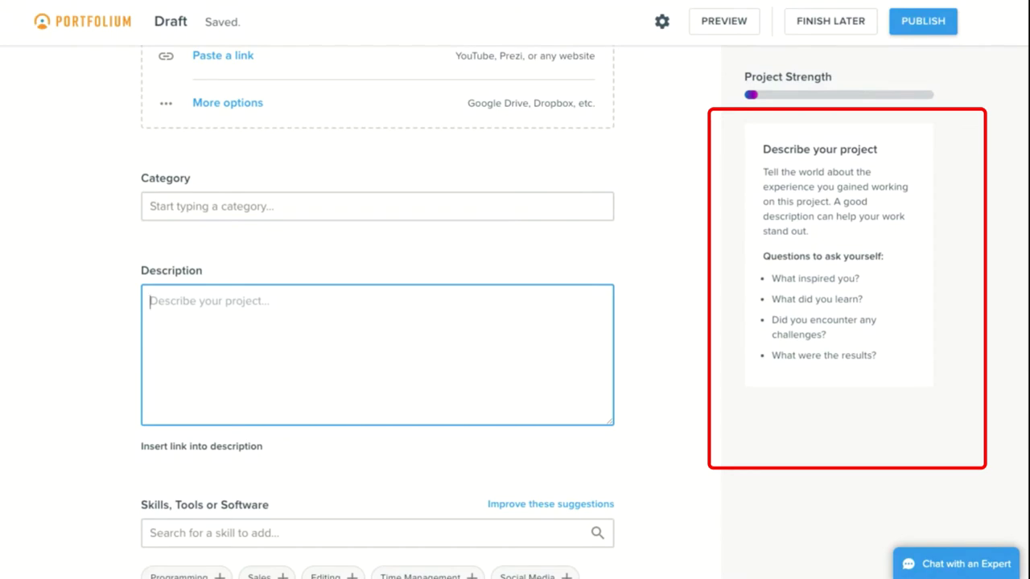
scroll(377, 322, down, 1)
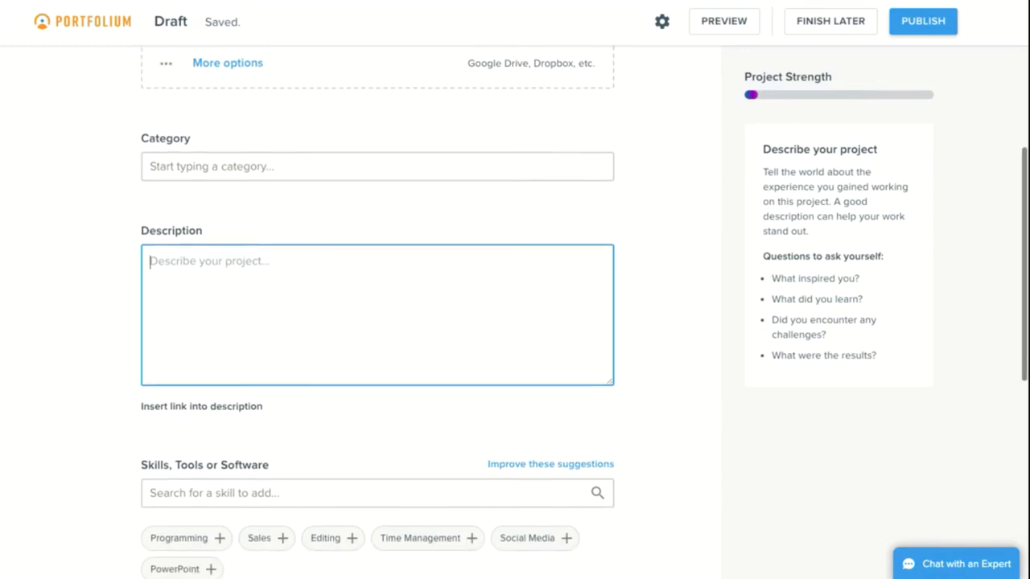
scroll(377, 321, down, 3)
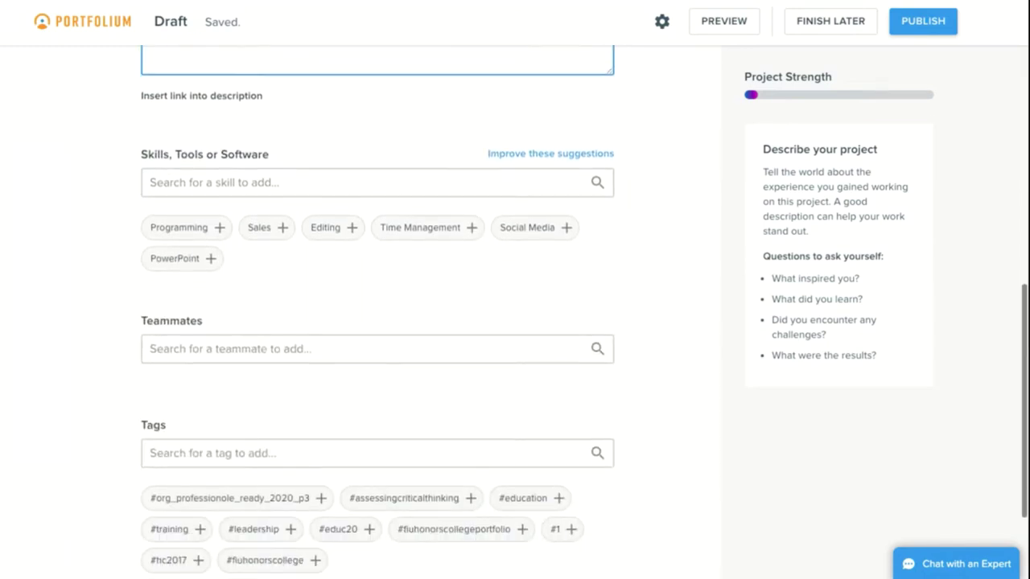
click(300, 184)
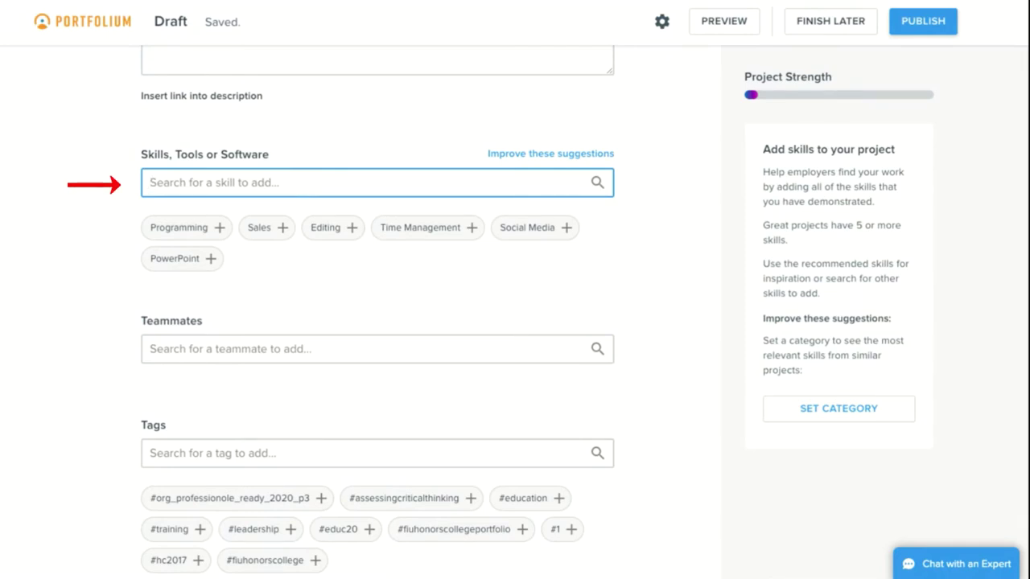
click(269, 350)
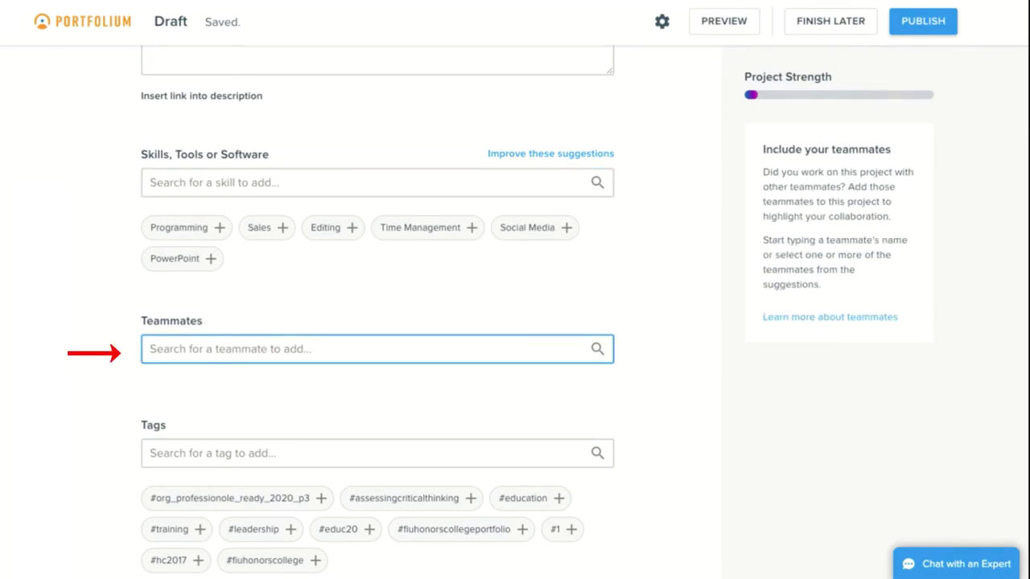
scroll(258, 336, down, 3)
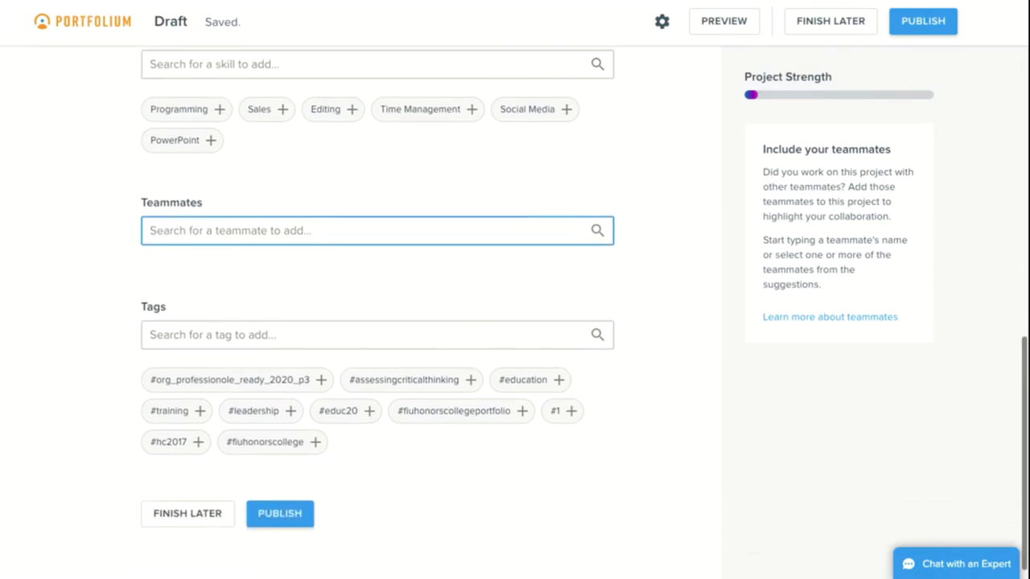
click(258, 336)
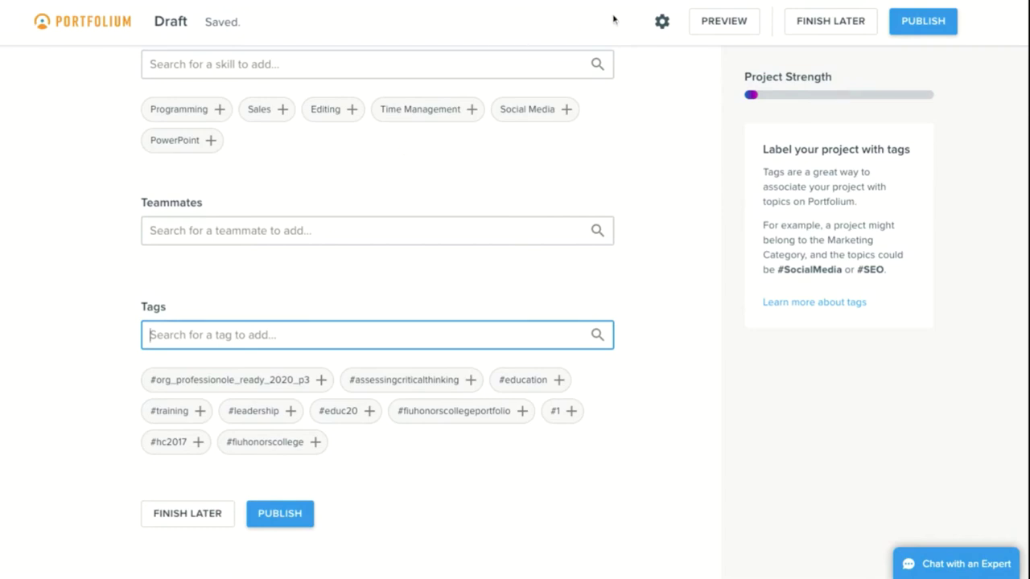
Confirm the draft's visibility stays Public with comments allowed and close its settings
click(663, 23)
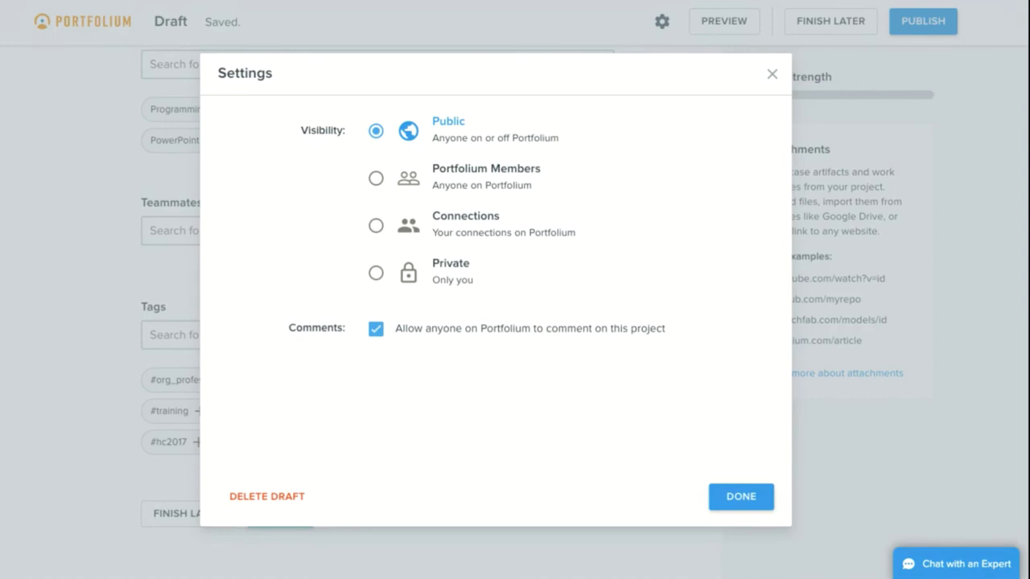
click(738, 495)
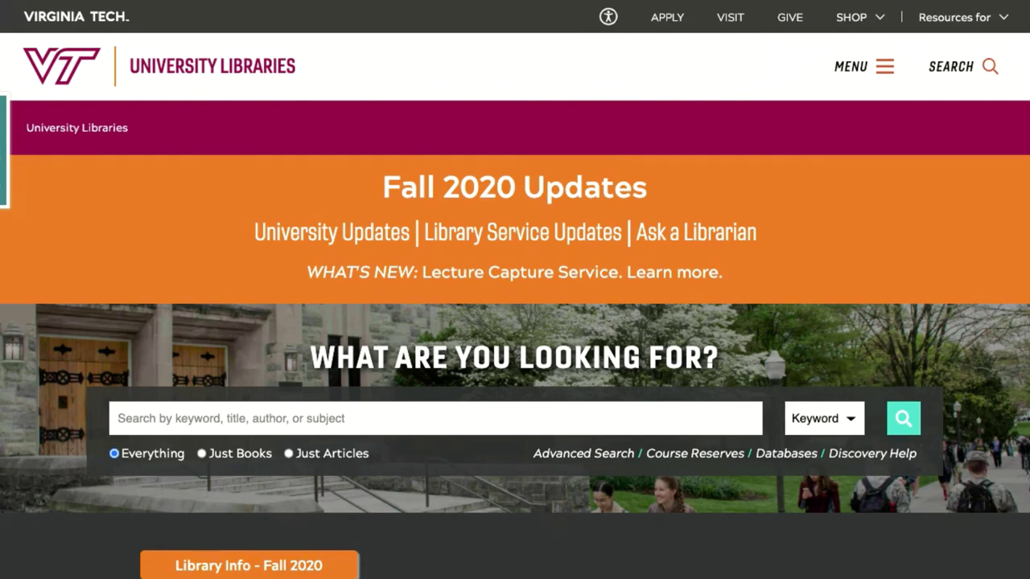
Go to Study & Learn > Book a Consultation, choose Online (via Zoom) and expand ePortfolios
click(882, 71)
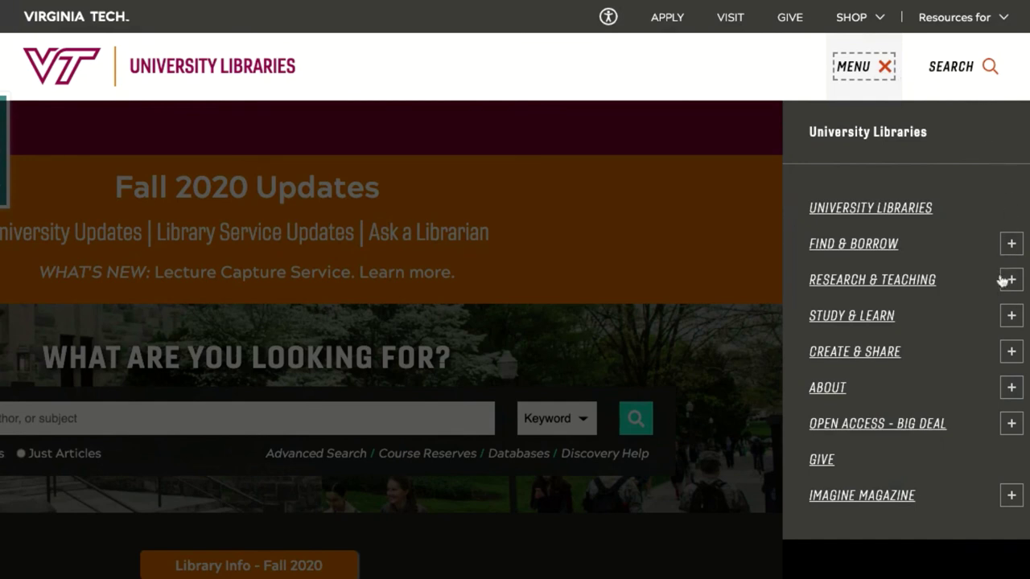
click(1012, 317)
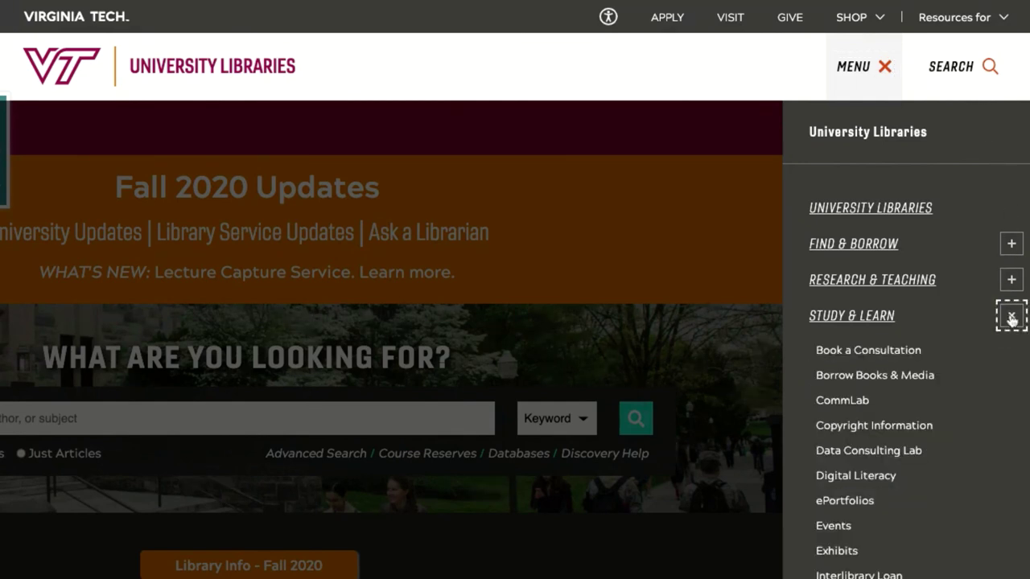
click(903, 351)
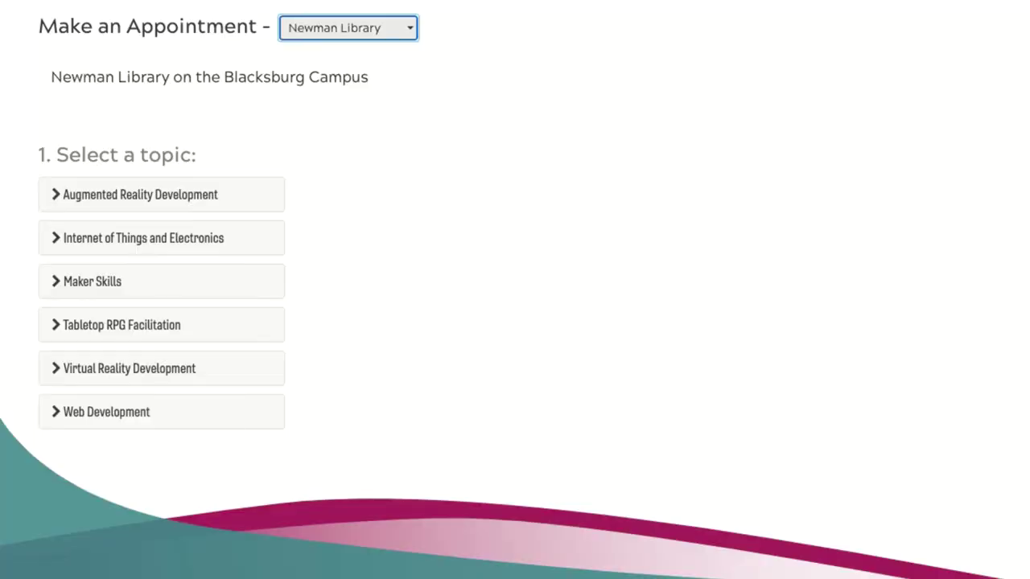
click(407, 32)
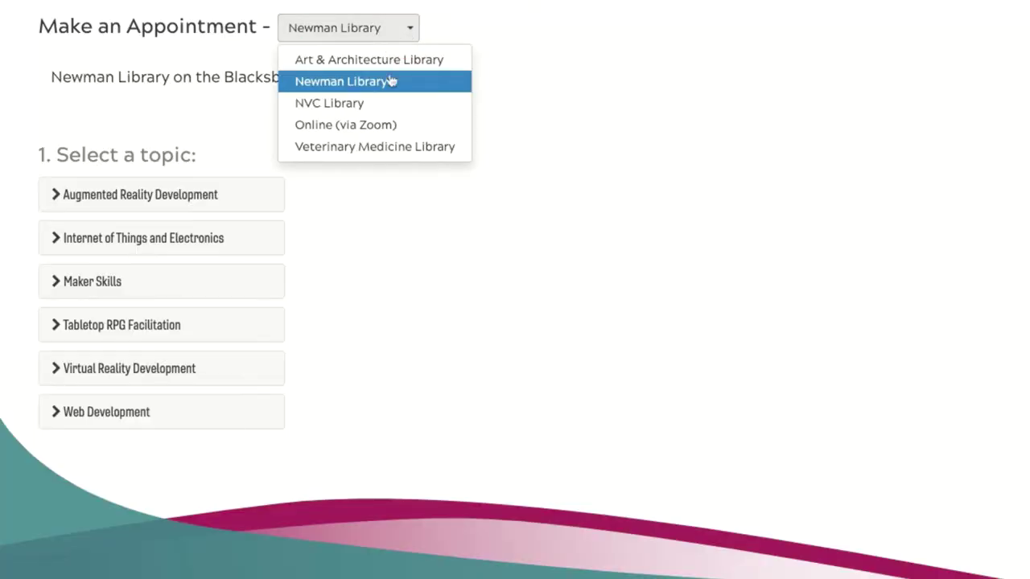
click(384, 126)
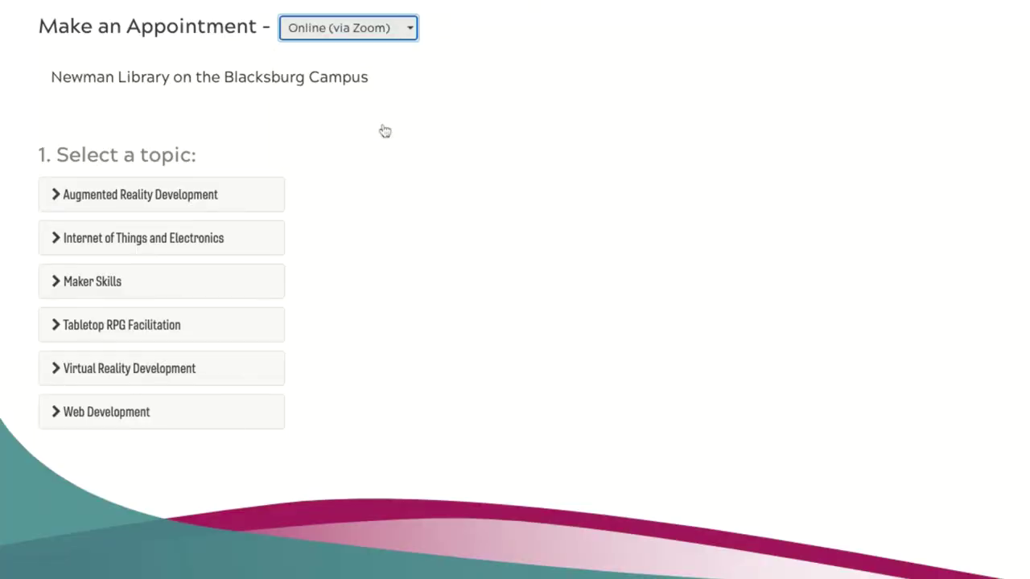
scroll(515, 290, down, 4)
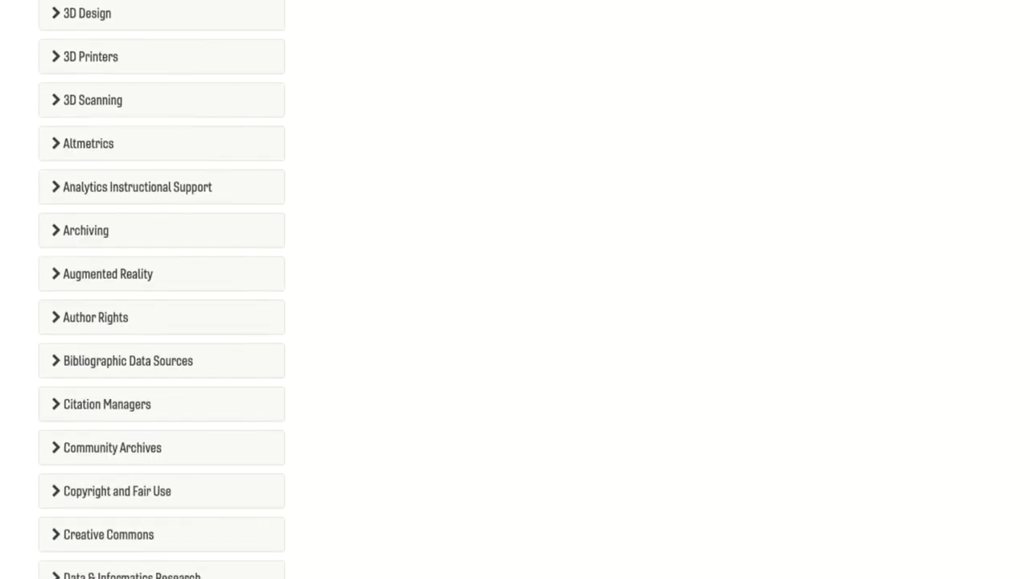
scroll(117, 356, down, 5)
click(95, 374)
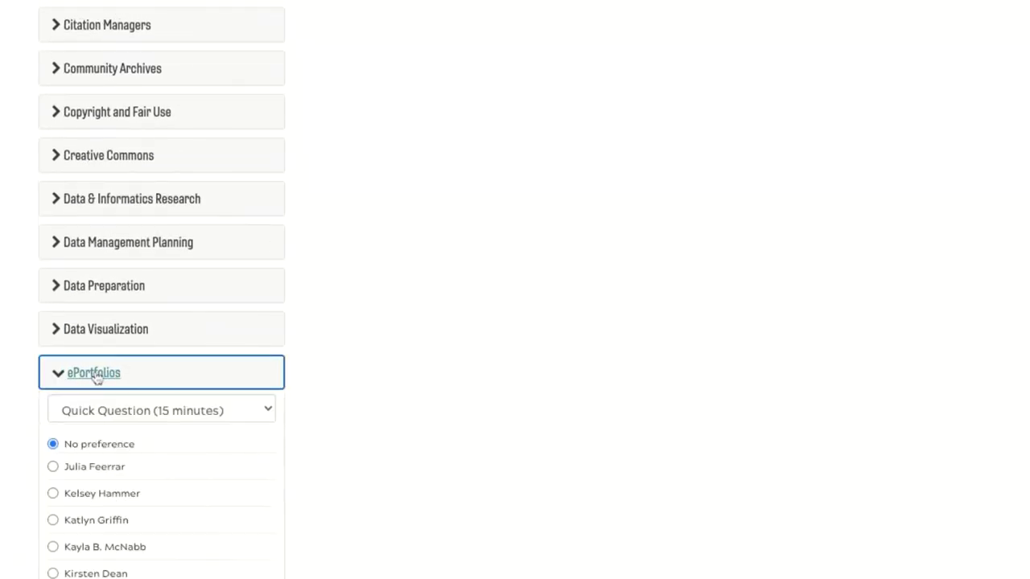